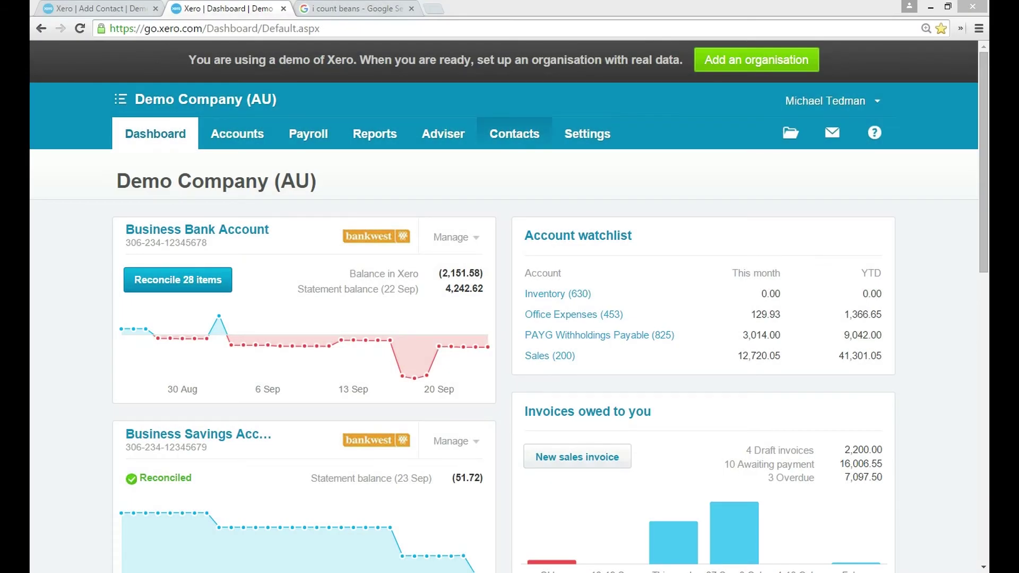
# Open the All Contacts list for Demo Company and scroll down through it
pyautogui.click(515, 134)
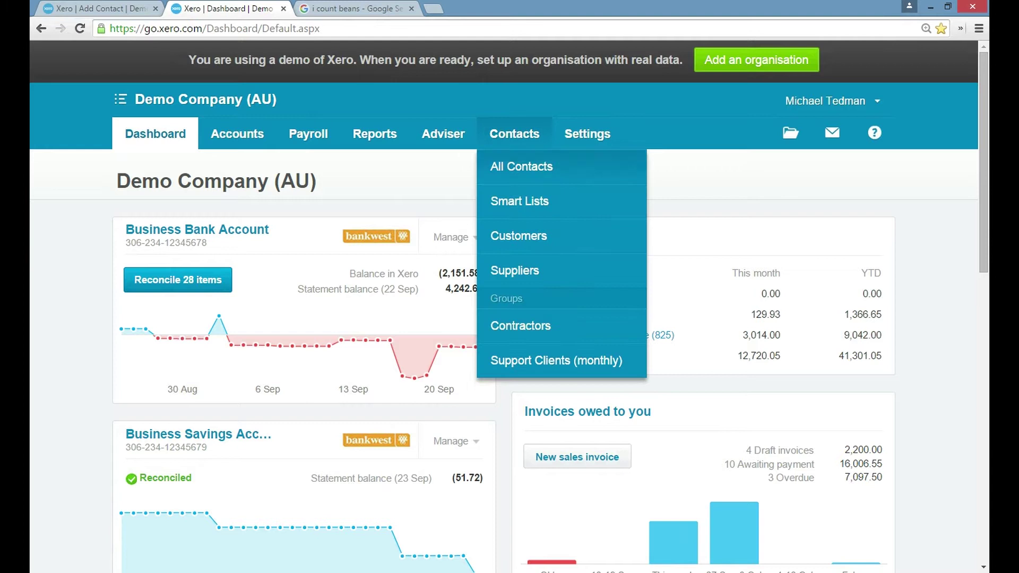
pyautogui.click(521, 166)
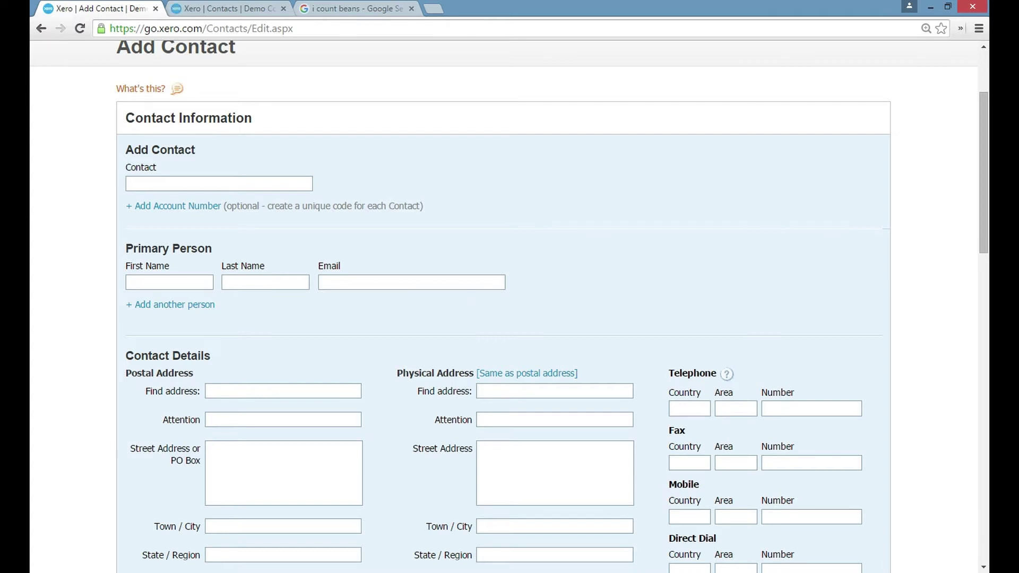
pyautogui.hotkey('ctrl', 'Tab')
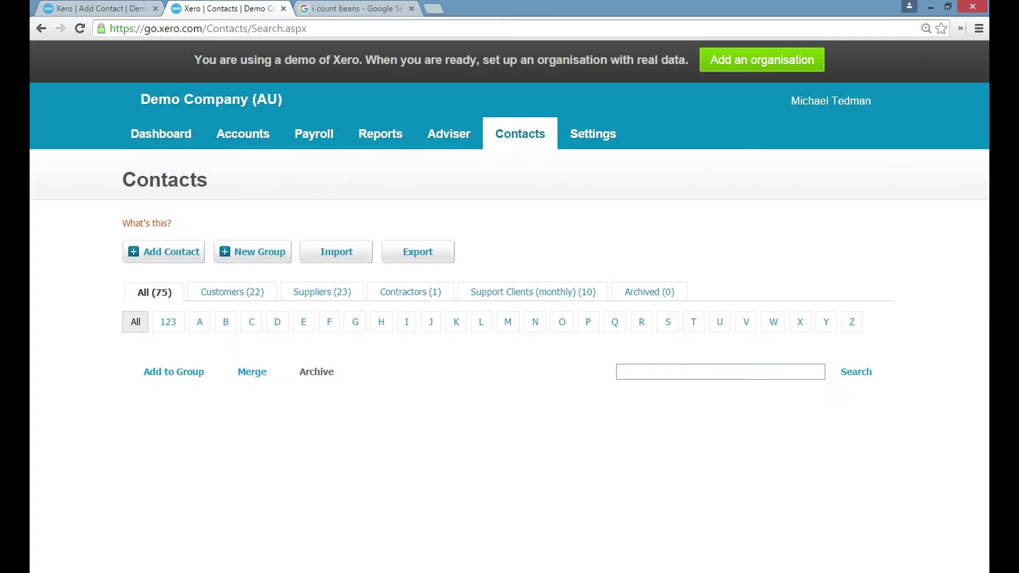
pyautogui.scroll(-1, 509, 265)
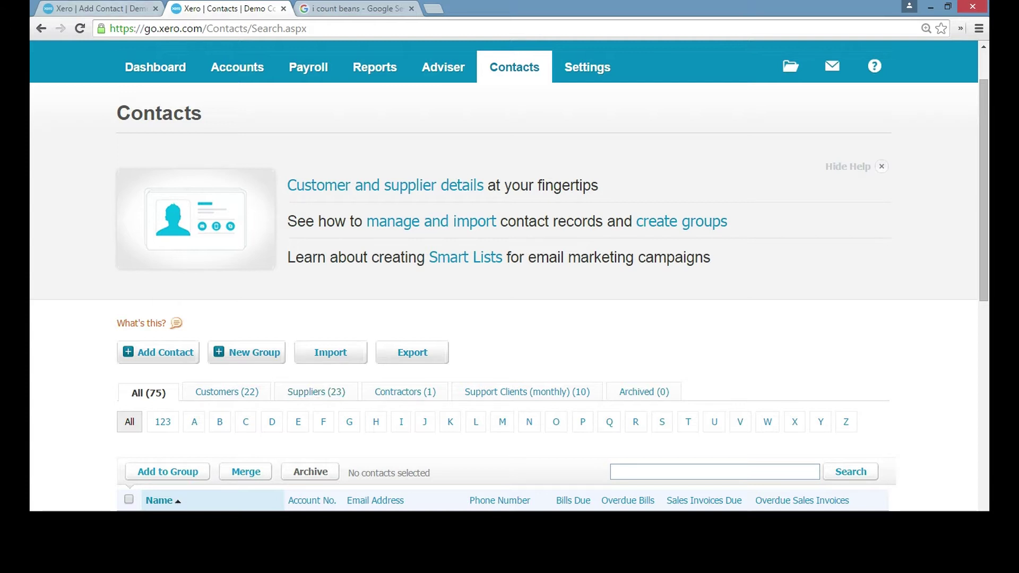
# Add contact 'I Count Beans Pty Ltd' with the primary person's first name, last name and e-mail
pyautogui.click(158, 353)
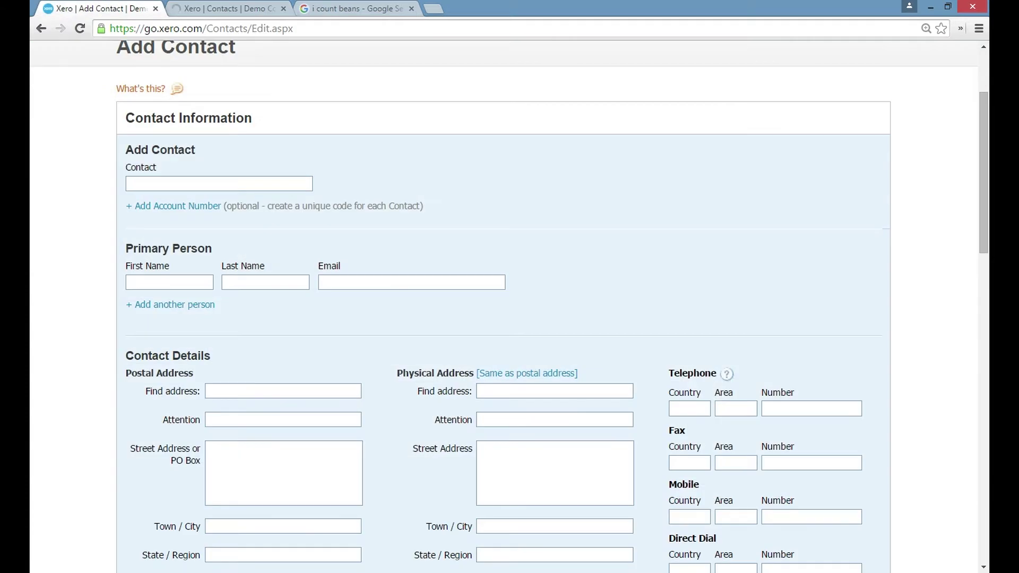
pyautogui.press('Down')
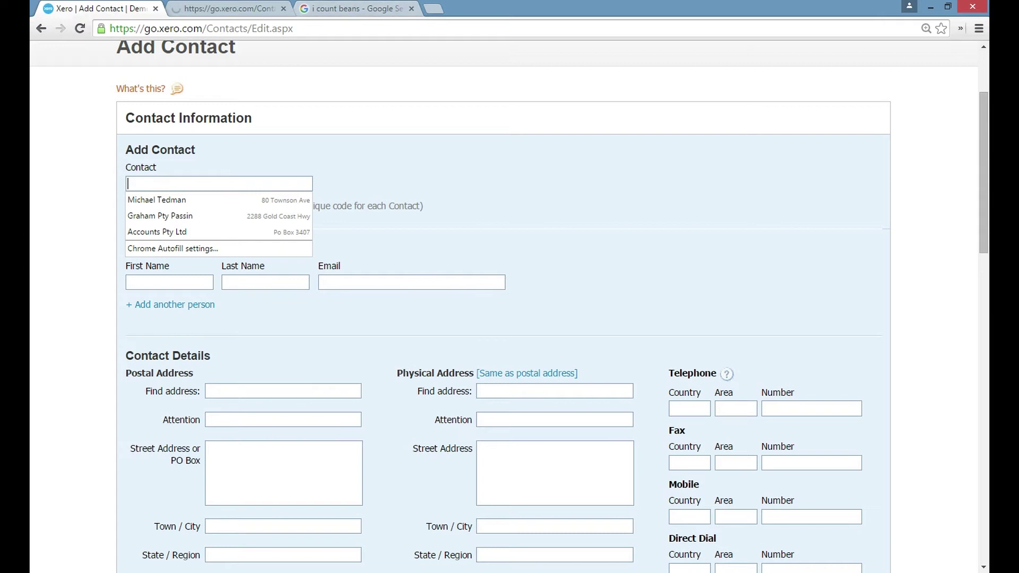
pyautogui.write('i')
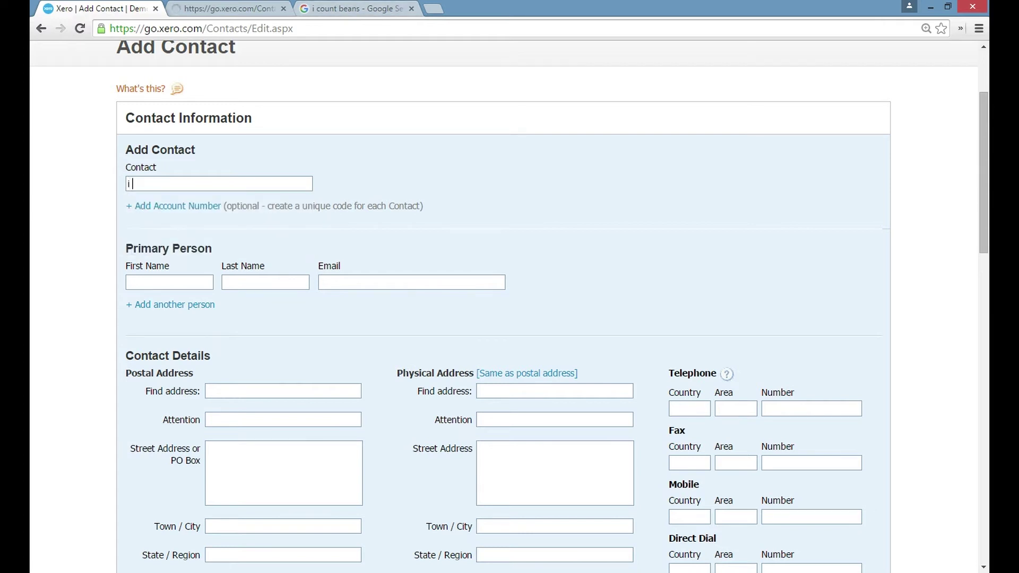
pyautogui.write(' Co')
pyautogui.press('BackSpace')
pyautogui.press('BackSpace')
pyautogui.press('BackSpace')
pyautogui.press('BackSpace')
pyautogui.write('I Count')
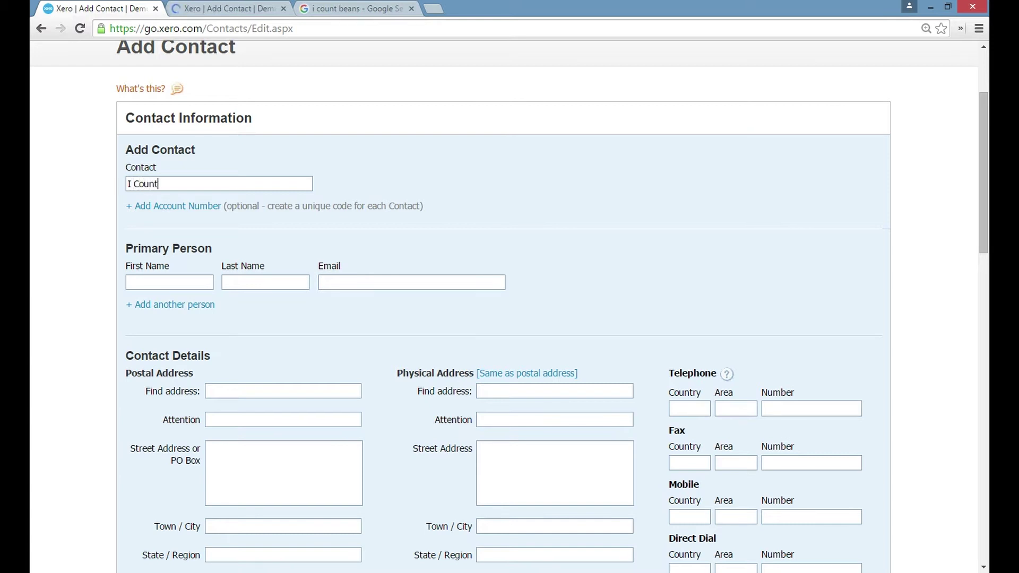
pyautogui.write(' Beans P')
pyautogui.write('ty Ltd')
pyautogui.press('Tab')
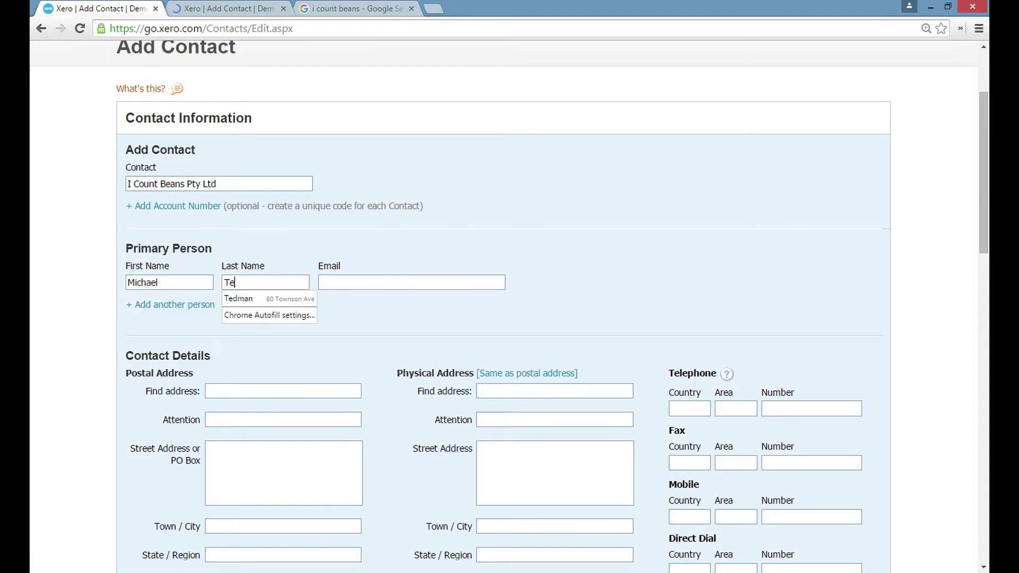
pyautogui.press('Tab')
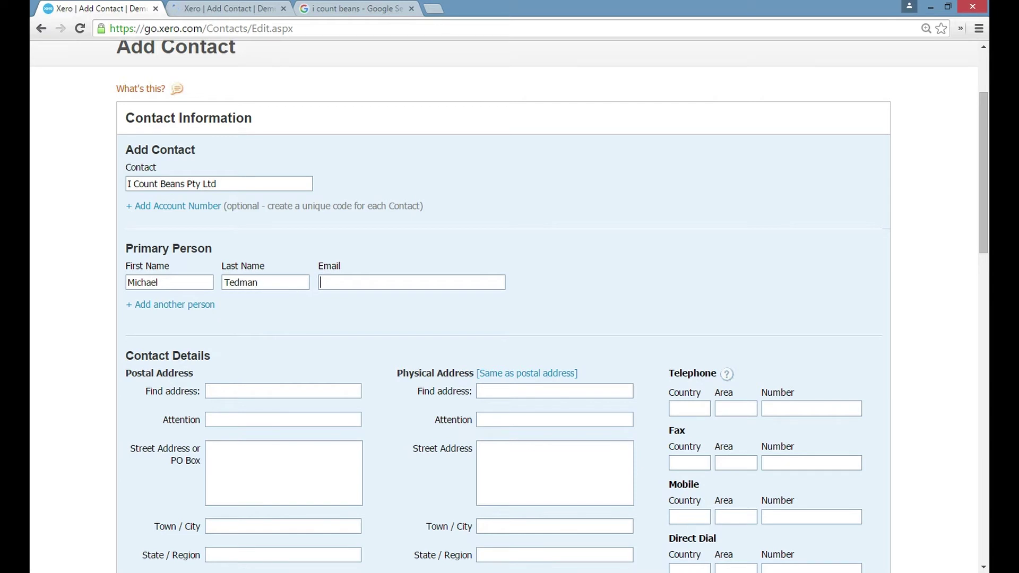
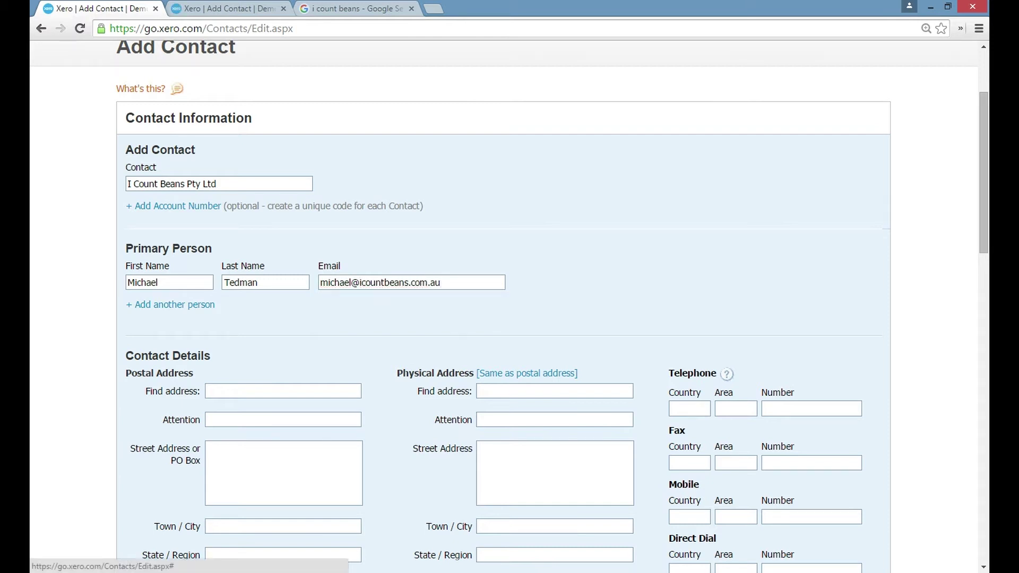
# Add a second person 'Admin' with the company's admin e-mail, set to be included in emails
pyautogui.click(175, 304)
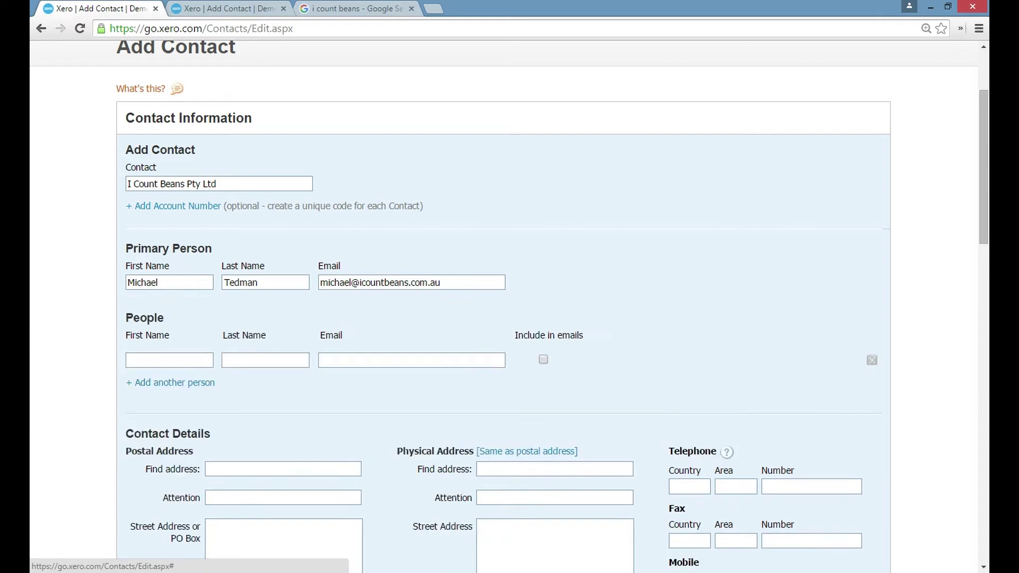
pyautogui.click(159, 360)
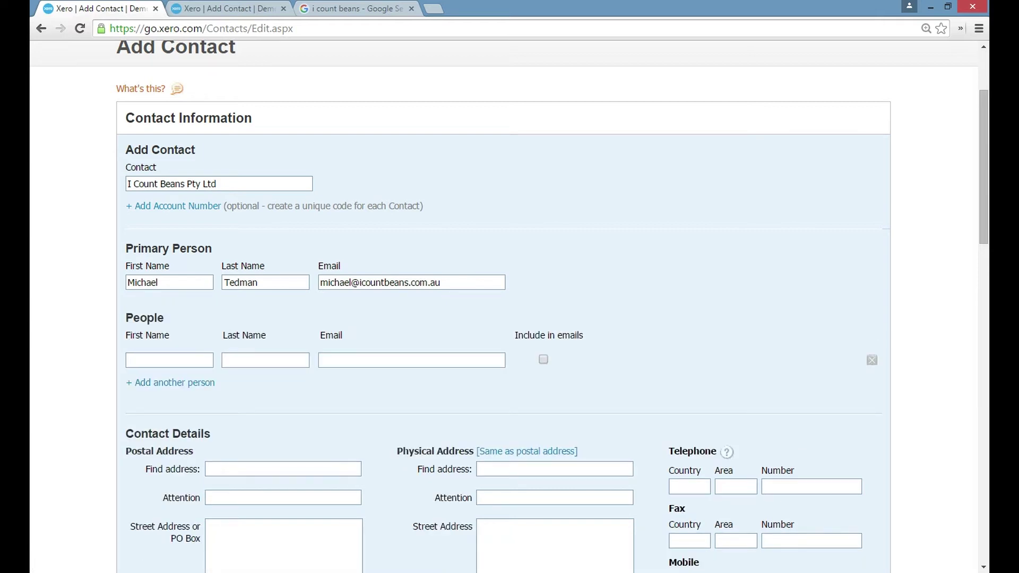
pyautogui.write('Admin')
pyautogui.press('Tab')
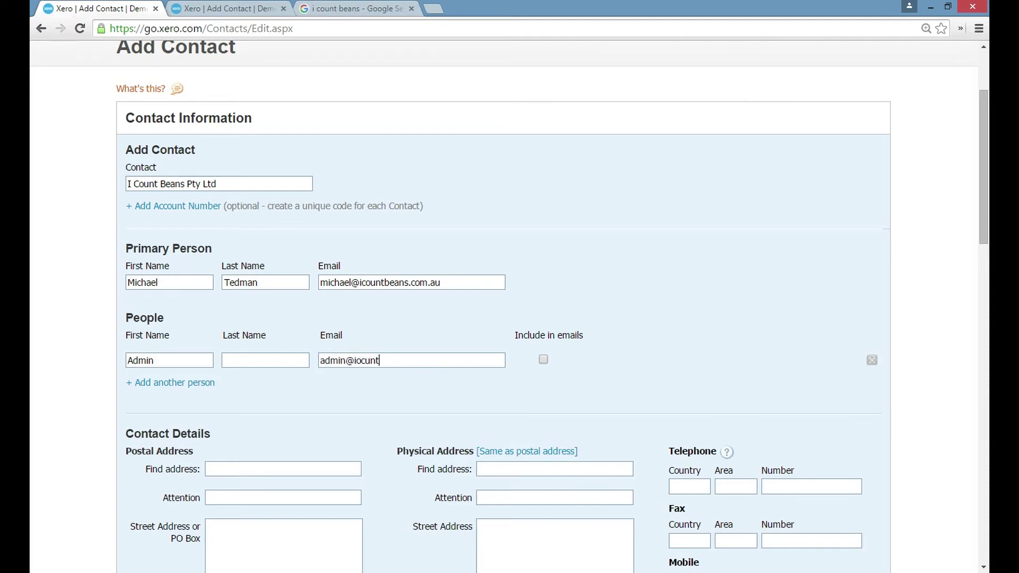
pyautogui.click(543, 359)
pyautogui.scroll(-3, 543, 360)
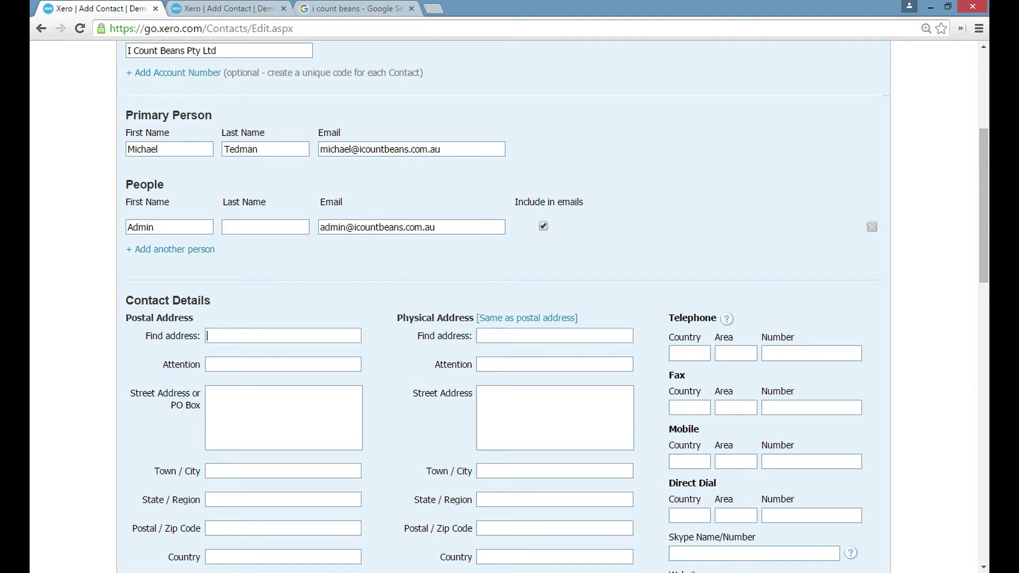
# Set the postal address from the search results' company address and copy it to the physical address
pyautogui.hotkey('ctrl', '3')
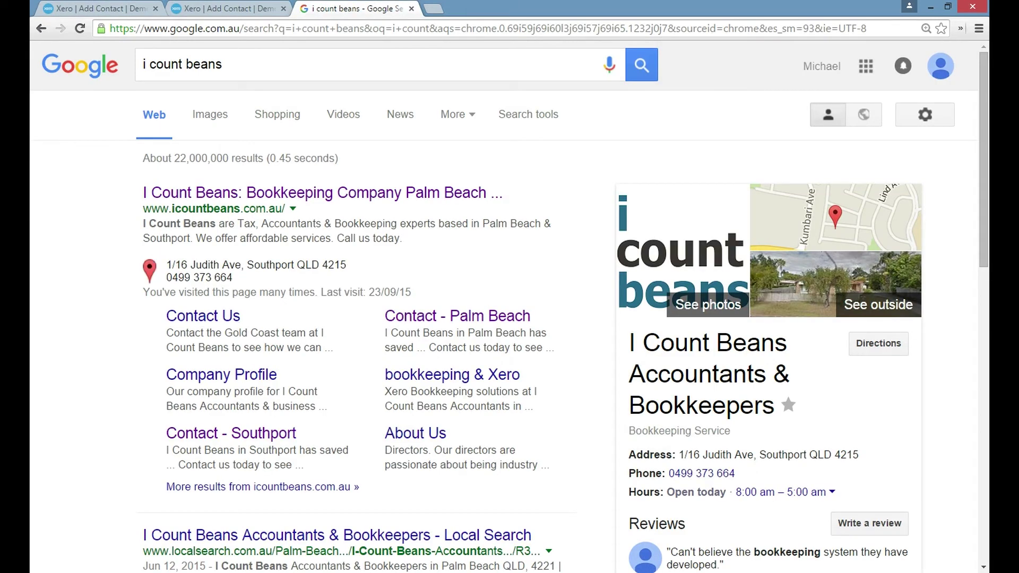
pyautogui.moveTo(166, 264); pyautogui.dragTo(347, 264)
pyautogui.hotkey('ctrl', 'c')
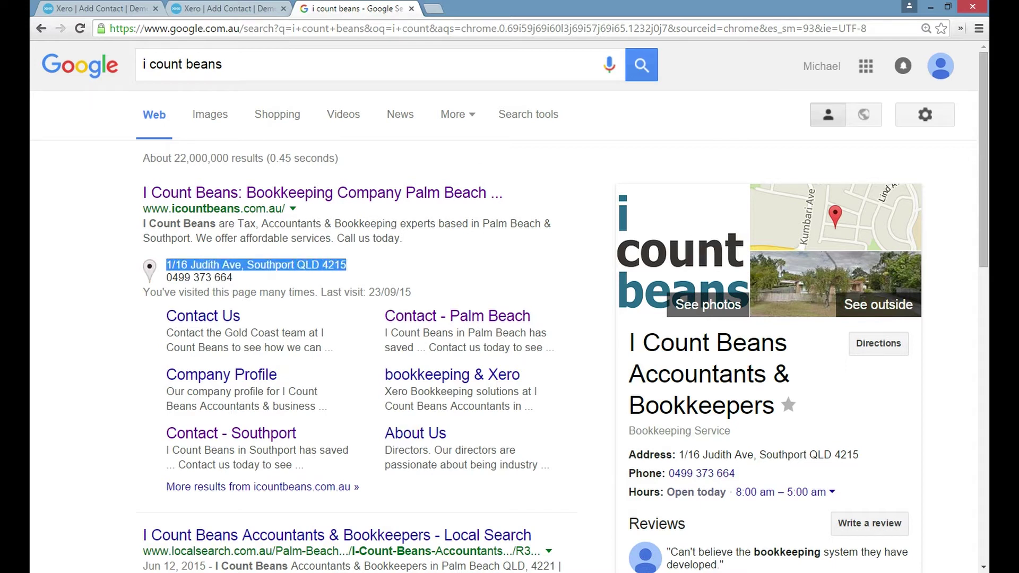
pyautogui.hotkey('ctrl', '1')
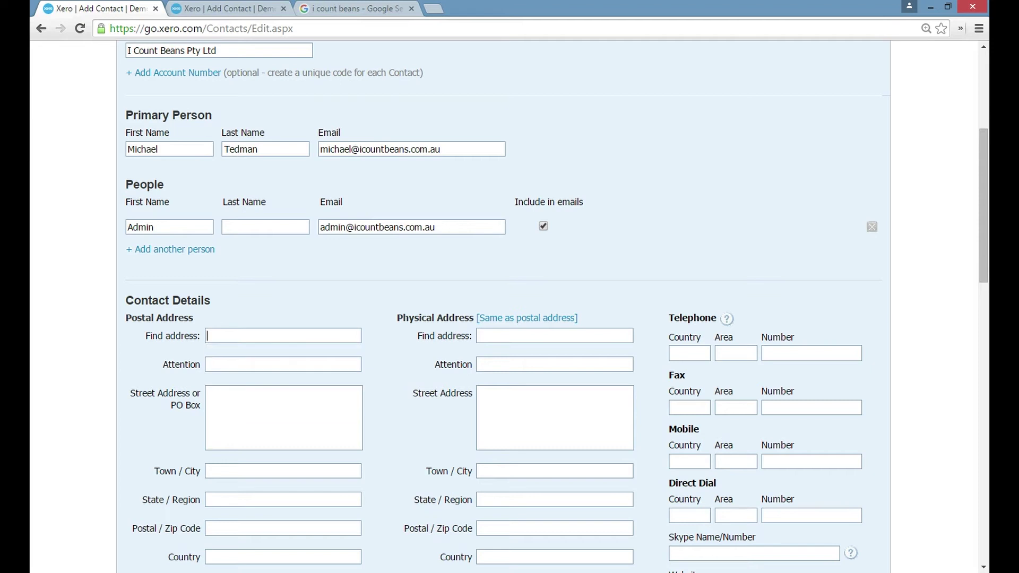
pyautogui.hotkey('ctrl', 'v')
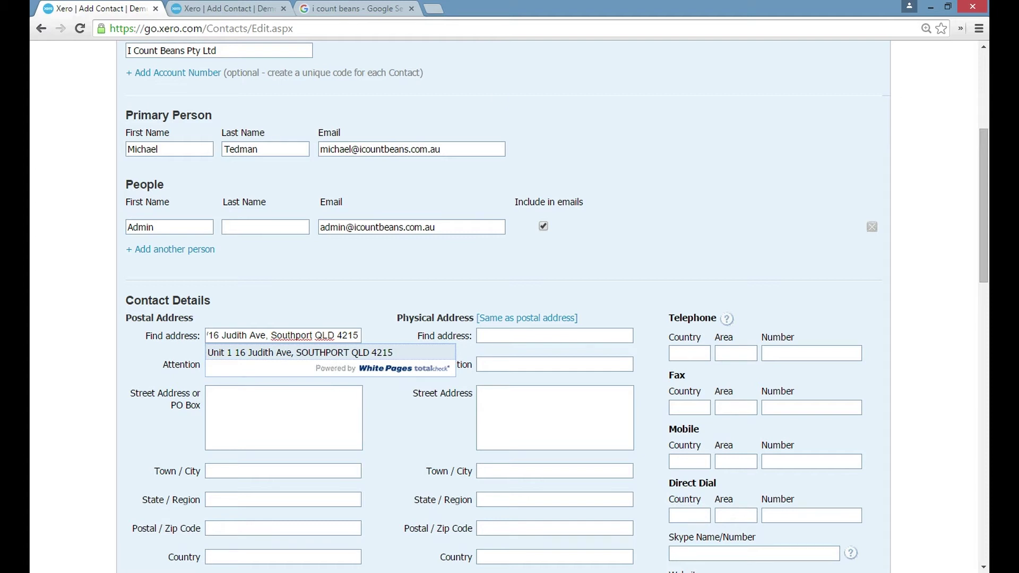
pyautogui.press('Return')
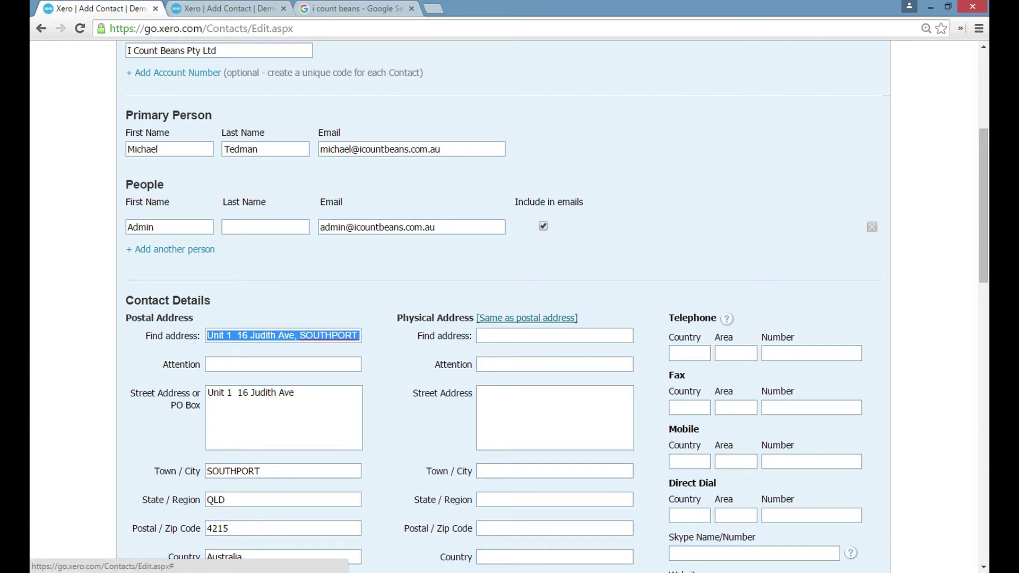
pyautogui.click(527, 318)
pyautogui.scroll(-3, 527, 317)
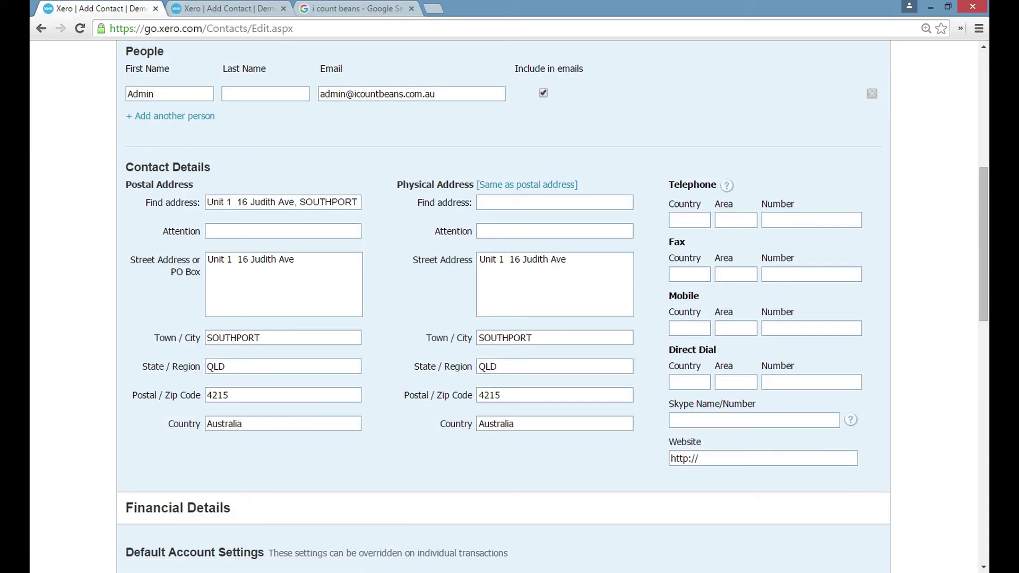
# Fill the Mobile Number with the business phone copied from the search results
pyautogui.hotkey('ctrl', '3')
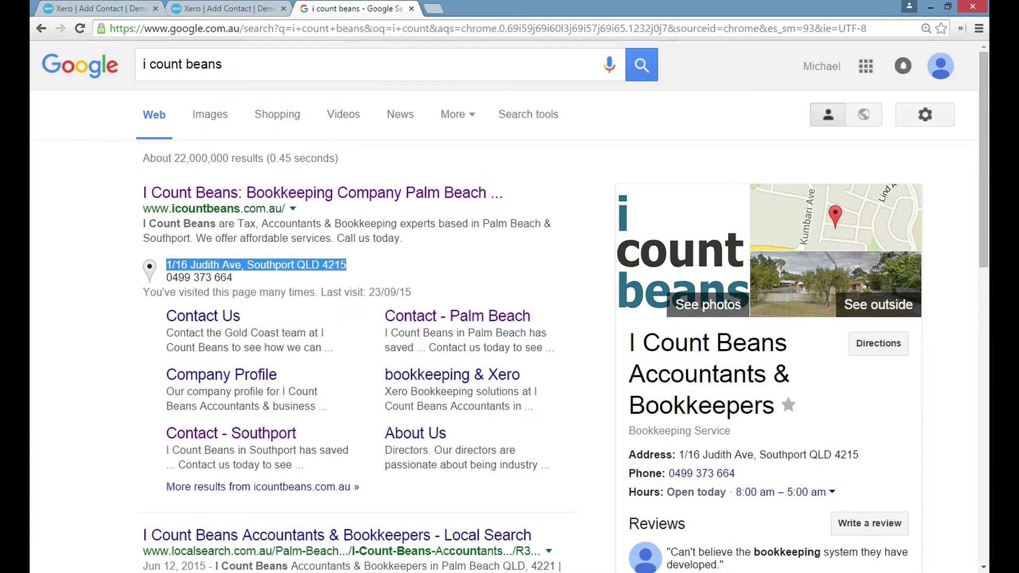
pyautogui.moveTo(232, 277); pyautogui.dragTo(166, 277)
pyautogui.rightClick(209, 277)
pyautogui.click(223, 287)
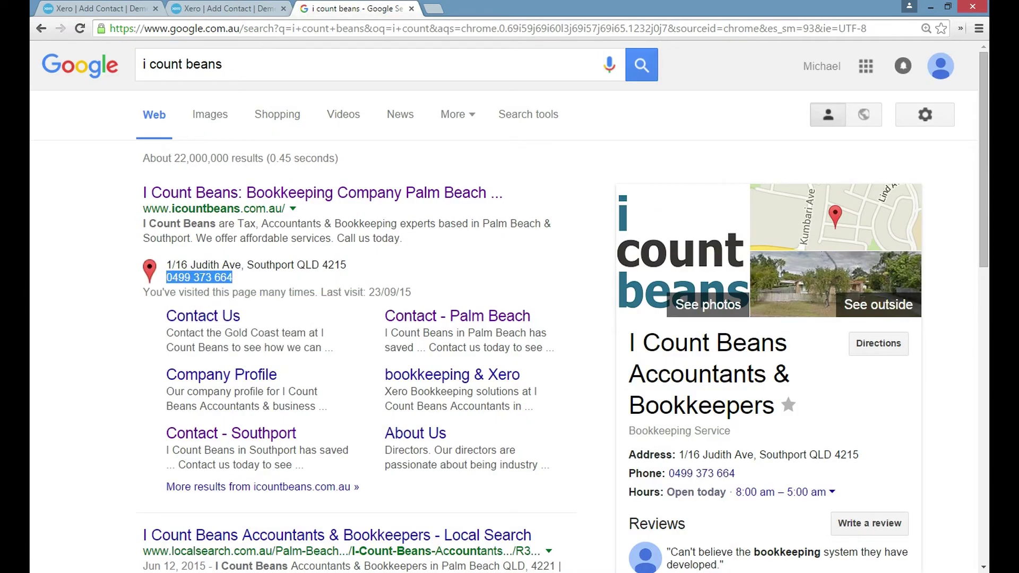
pyautogui.hotkey('ctrl', '1')
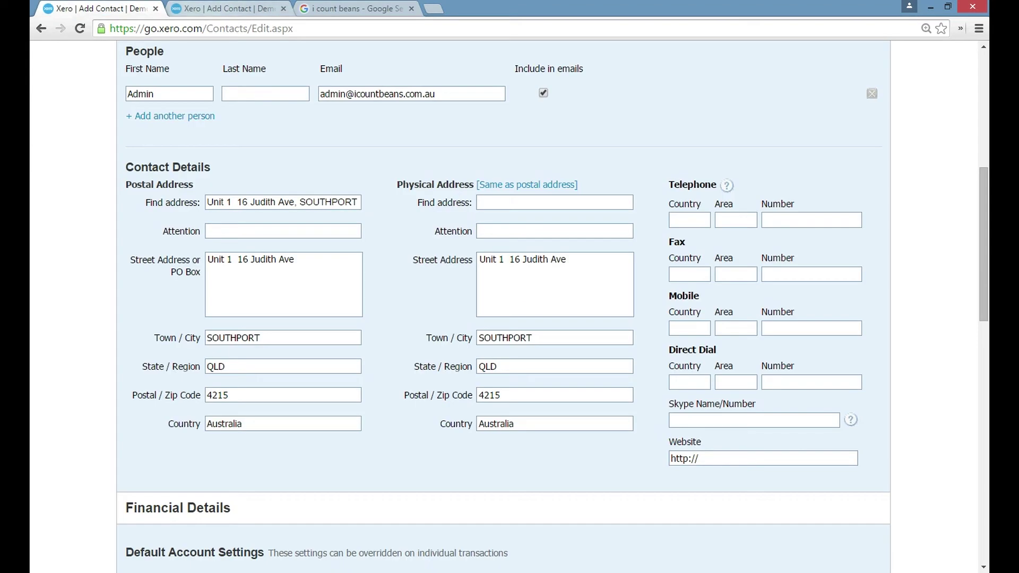
pyautogui.rightClick(774, 328)
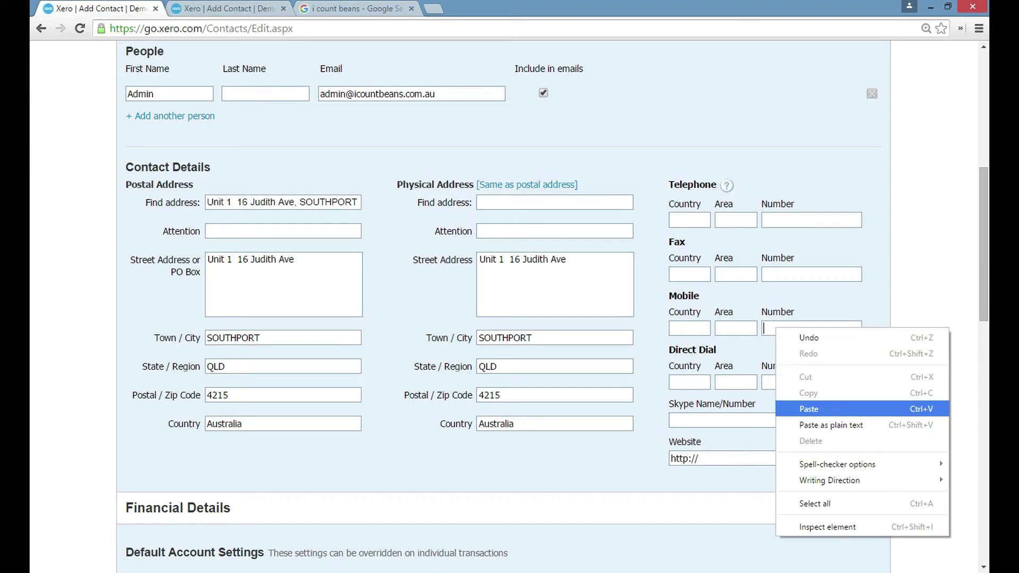
pyautogui.click(794, 408)
# Copy the company's website address from the search results
pyautogui.hotkey('ctrl', '3')
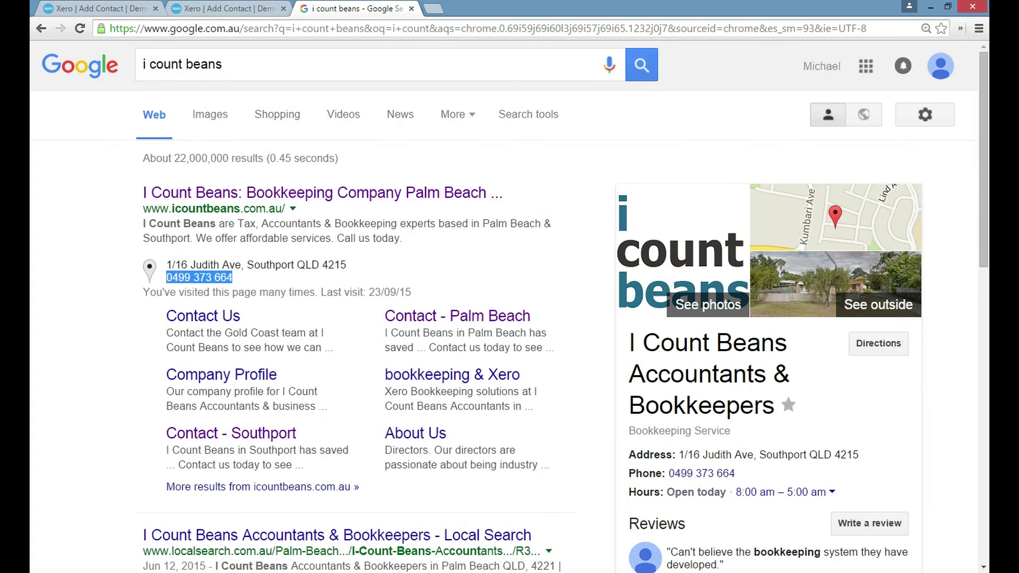
pyautogui.moveTo(285, 209); pyautogui.dragTo(143, 209)
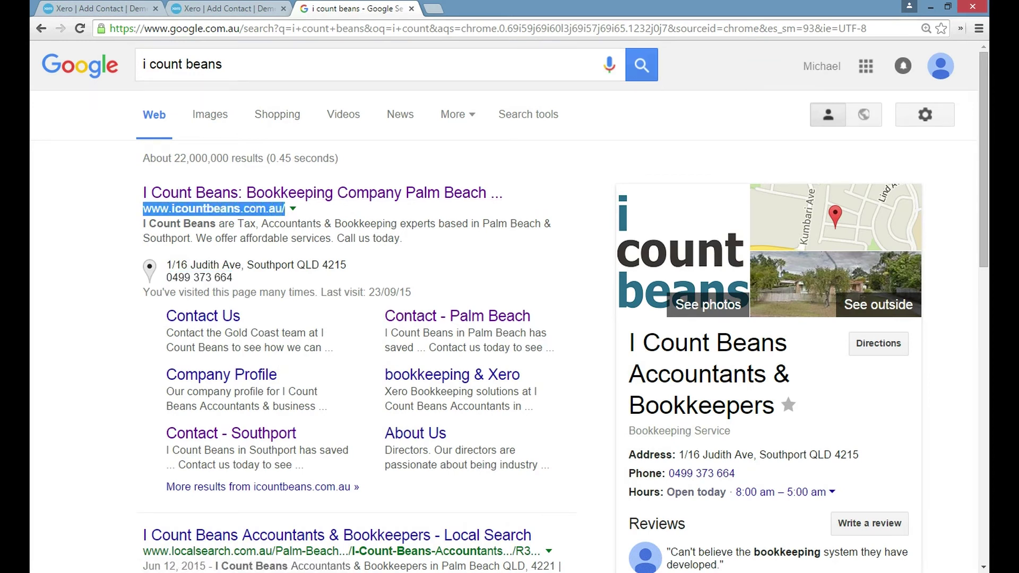
pyautogui.rightClick(158, 209)
pyautogui.click(185, 220)
pyautogui.click(96, 9)
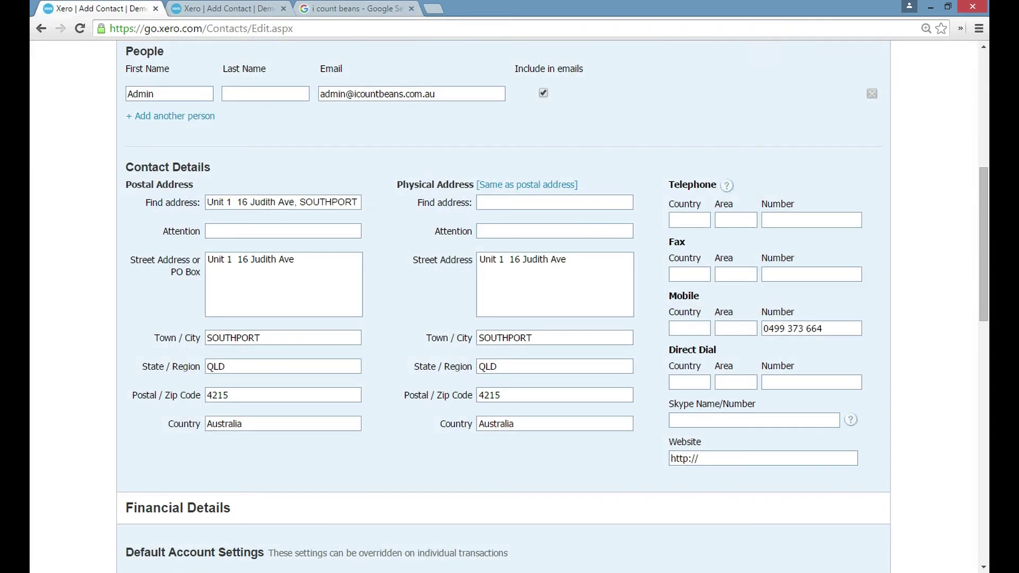
pyautogui.moveTo(670, 458); pyautogui.dragTo(698, 459)
pyautogui.rightClick(698, 459)
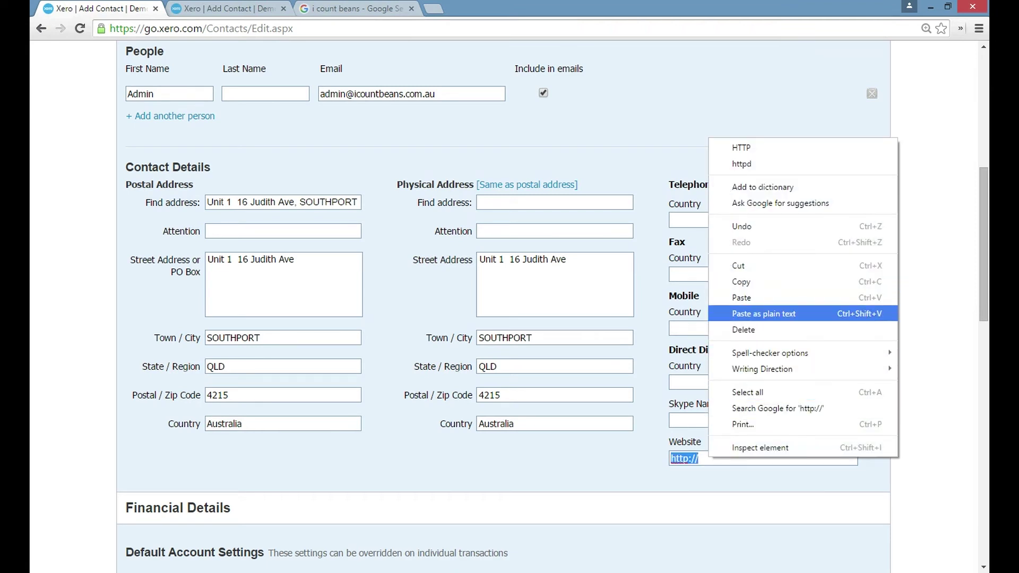
pyautogui.click(762, 311)
pyautogui.scroll(-6, 503, 307)
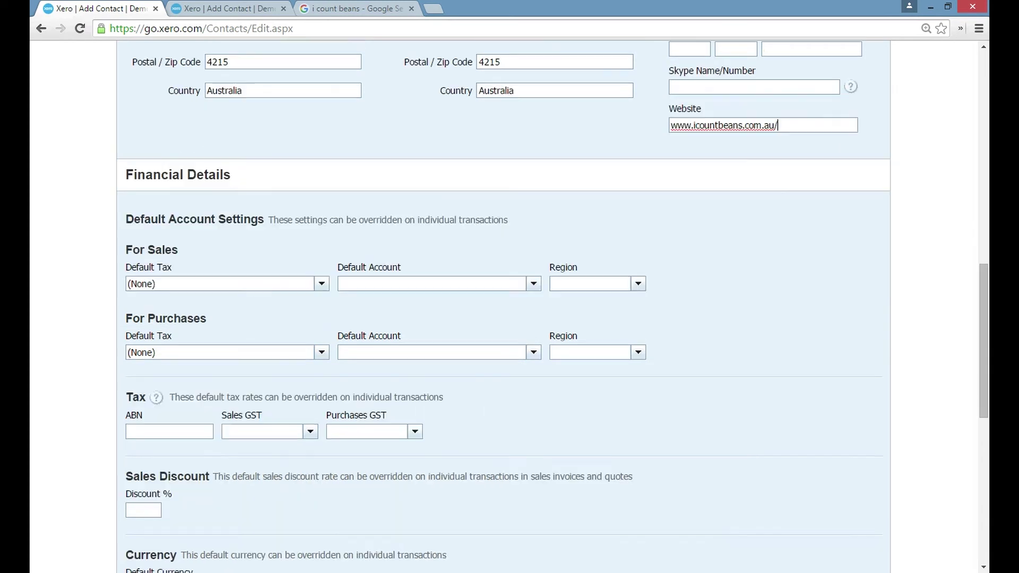
pyautogui.scroll(-1, 503, 308)
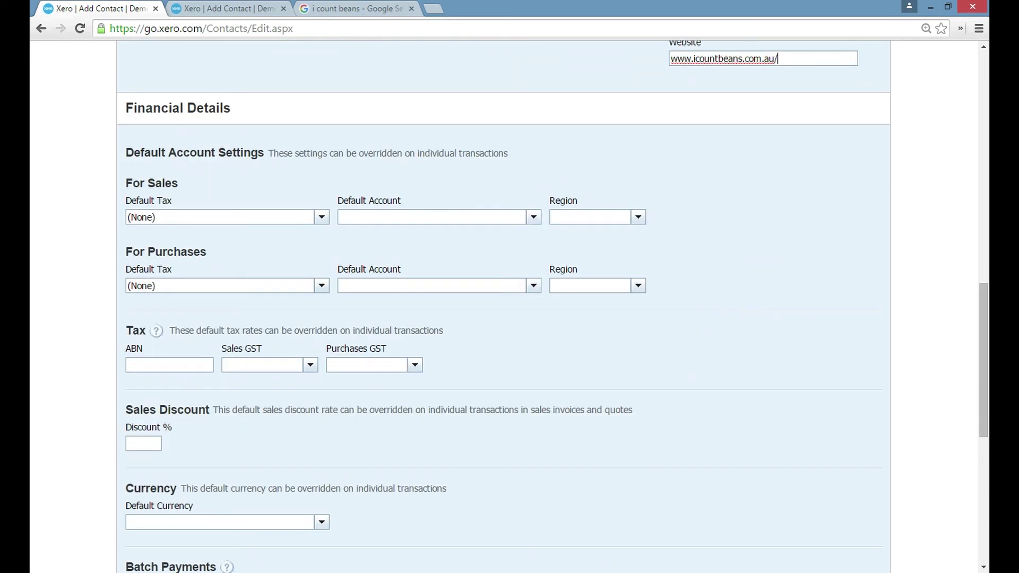
pyautogui.click(160, 366)
pyautogui.scroll(-6, 503, 308)
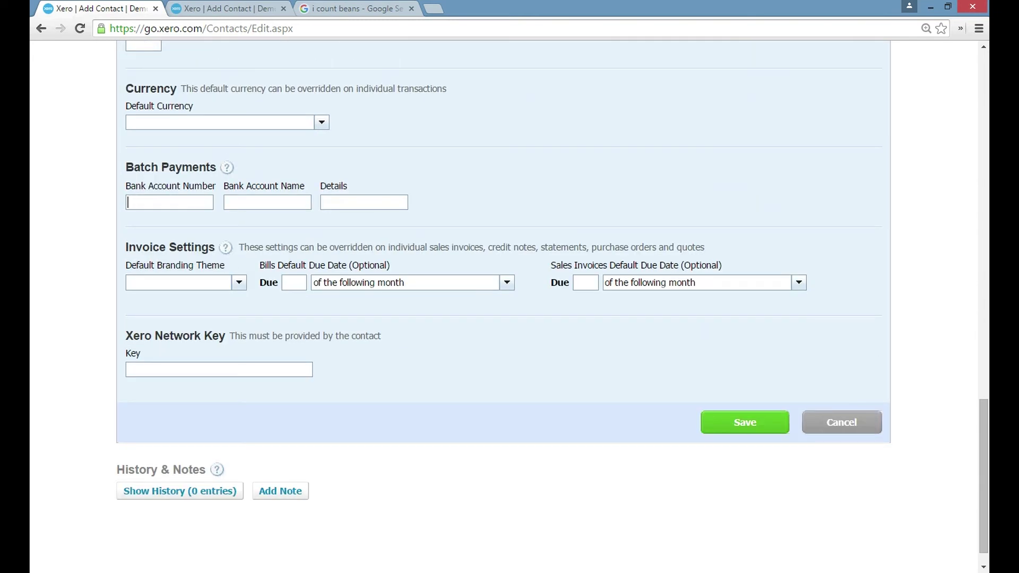
pyautogui.scroll(-1, 504, 307)
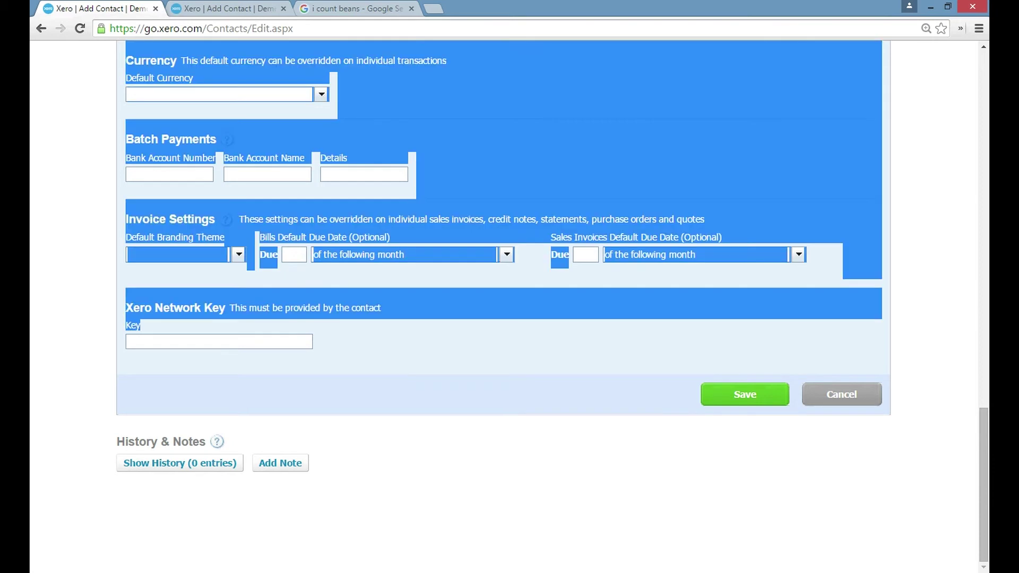
pyautogui.click(133, 341)
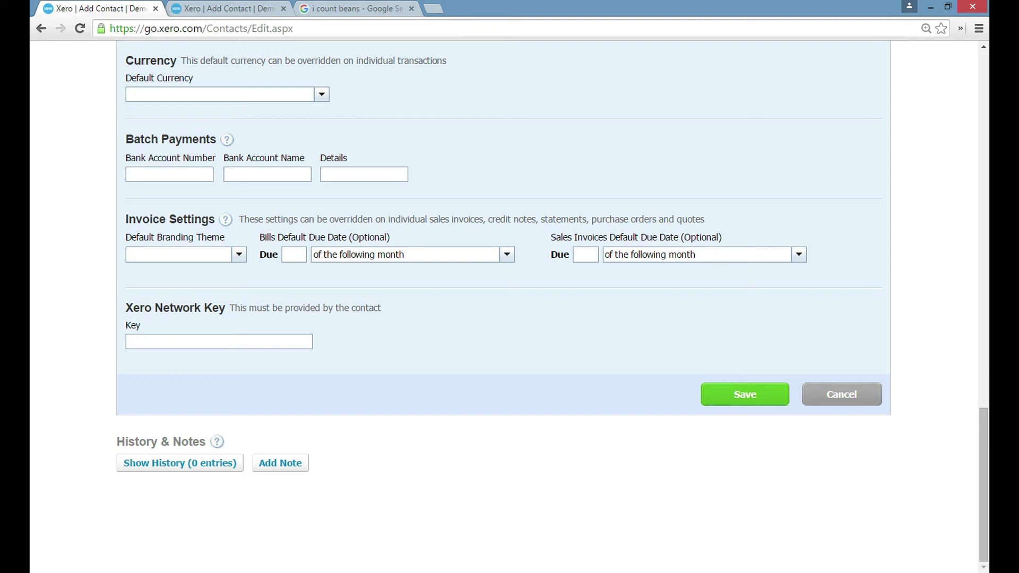
# Save I Count Beans Pty Ltd, then close the leftover Add Contact and Google tabs
pyautogui.click(745, 394)
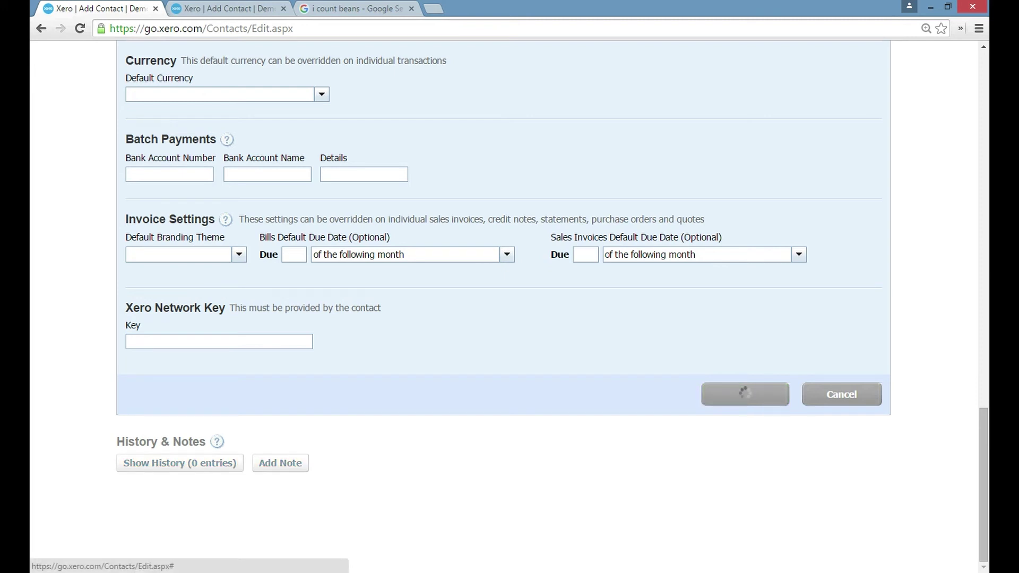
pyautogui.scroll(1, 503, 297)
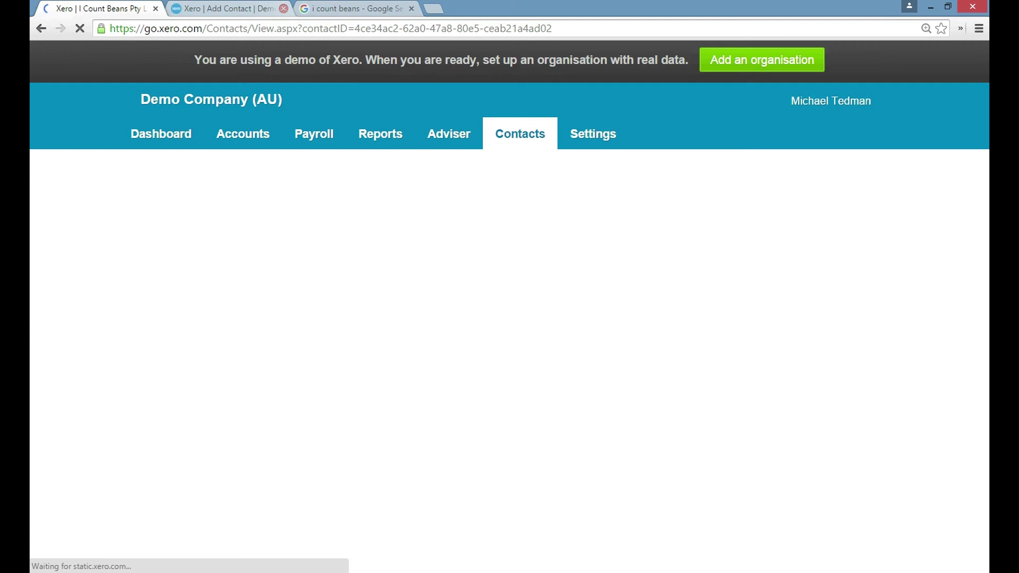
pyautogui.click(284, 8)
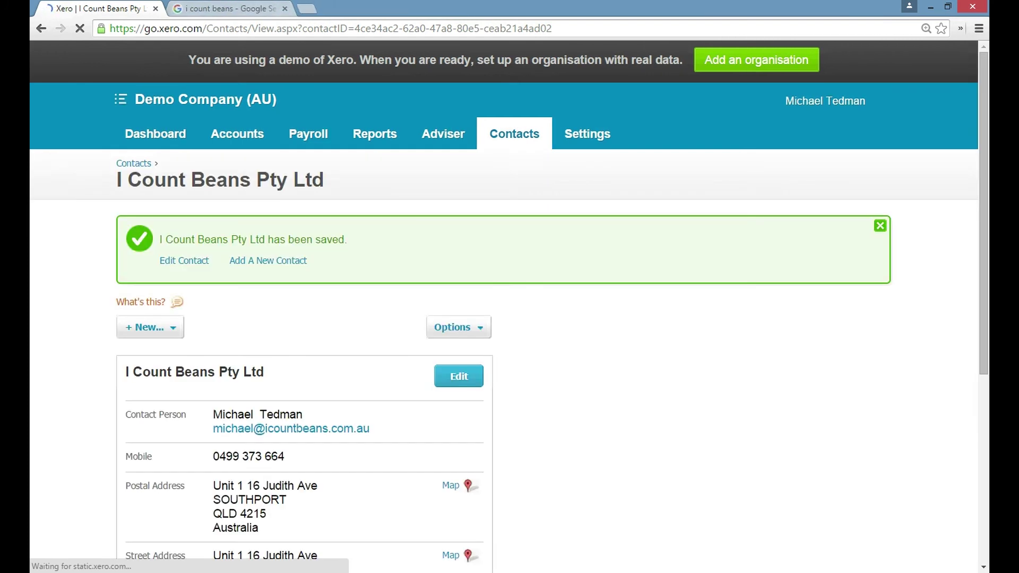
pyautogui.click(284, 8)
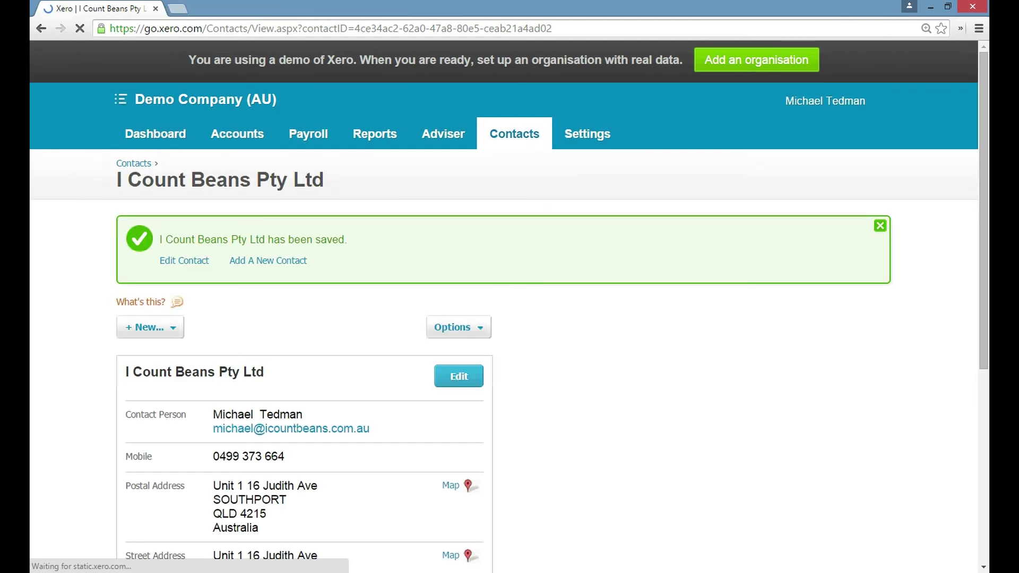
pyautogui.scroll(-3, 504, 308)
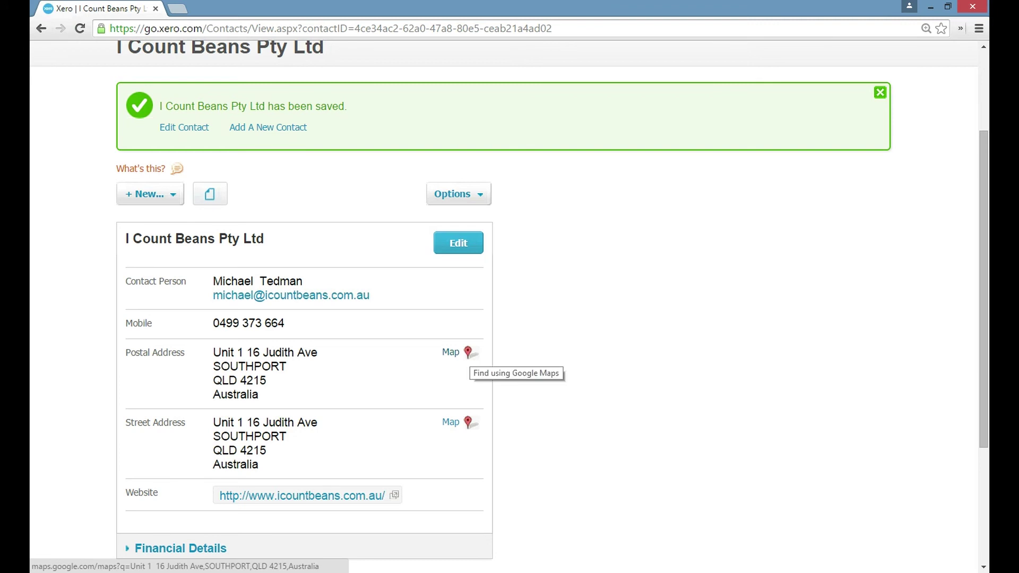
pyautogui.scroll(-3, 467, 355)
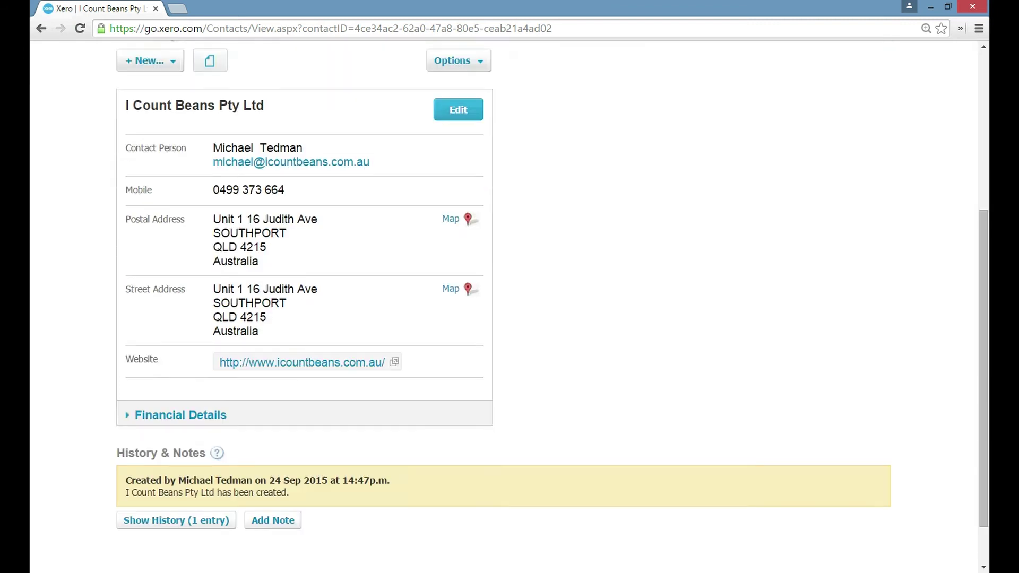
pyautogui.scroll(4, 451, 218)
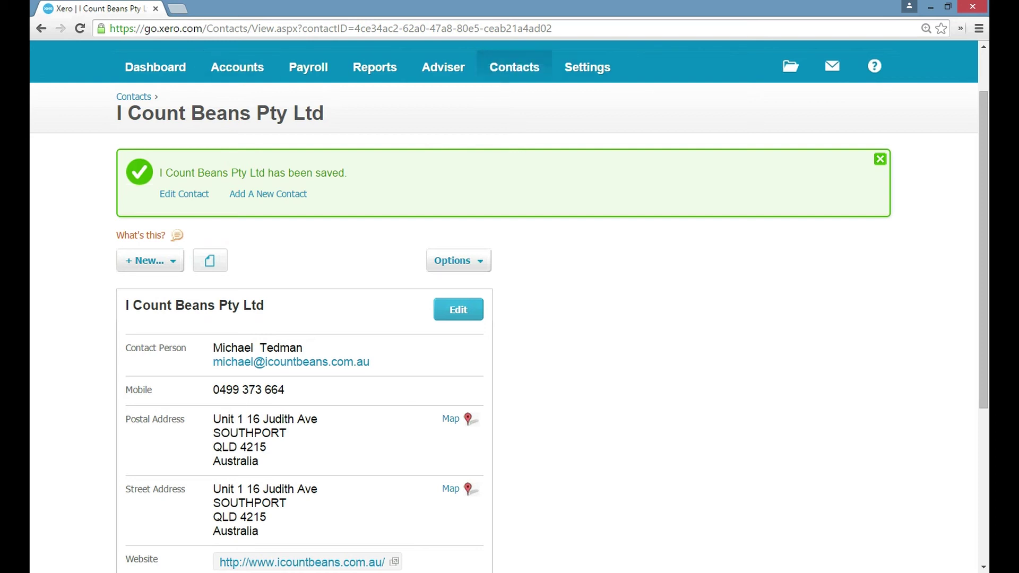
# Show the saved contact's change history and its Related Files
pyautogui.scroll(-4, 514, 67)
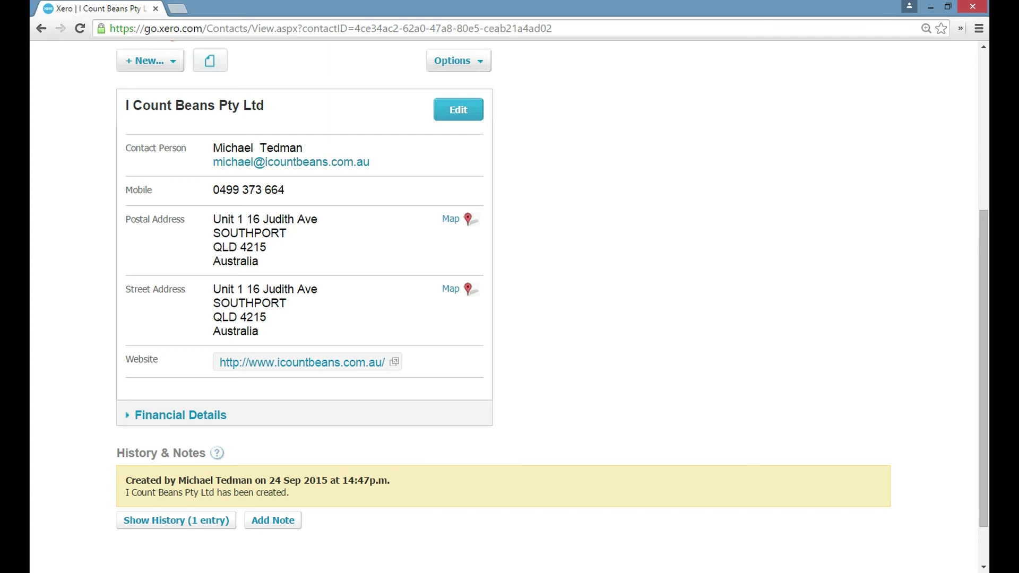
pyautogui.scroll(-1, 176, 463)
pyautogui.click(176, 463)
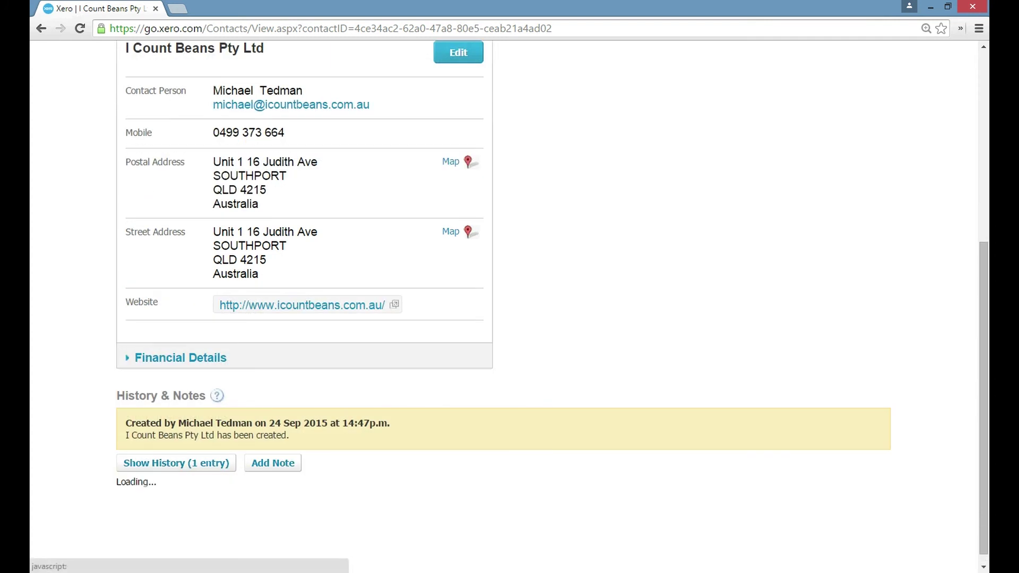
pyautogui.scroll(-1, 508, 306)
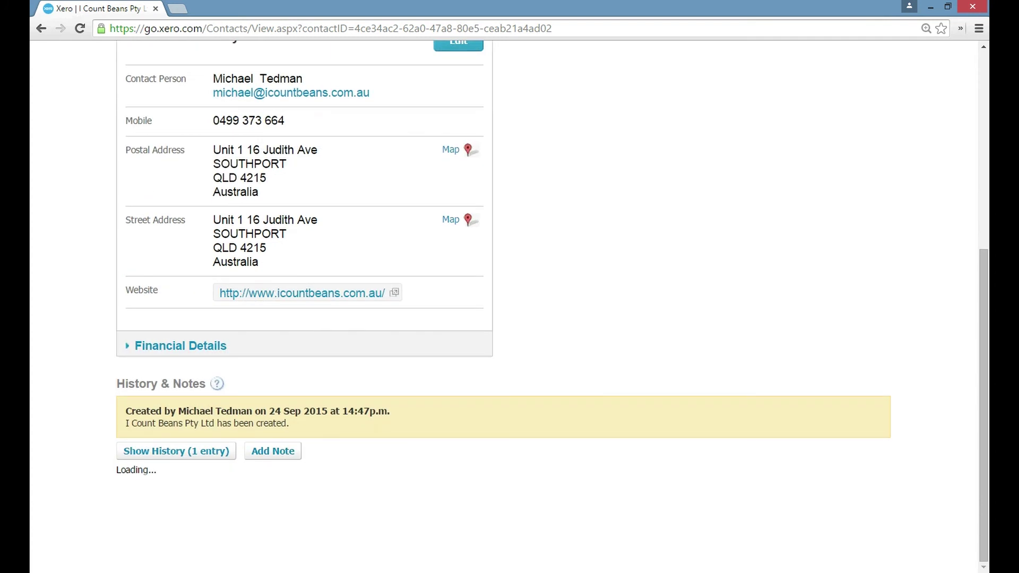
pyautogui.scroll(-1, 508, 306)
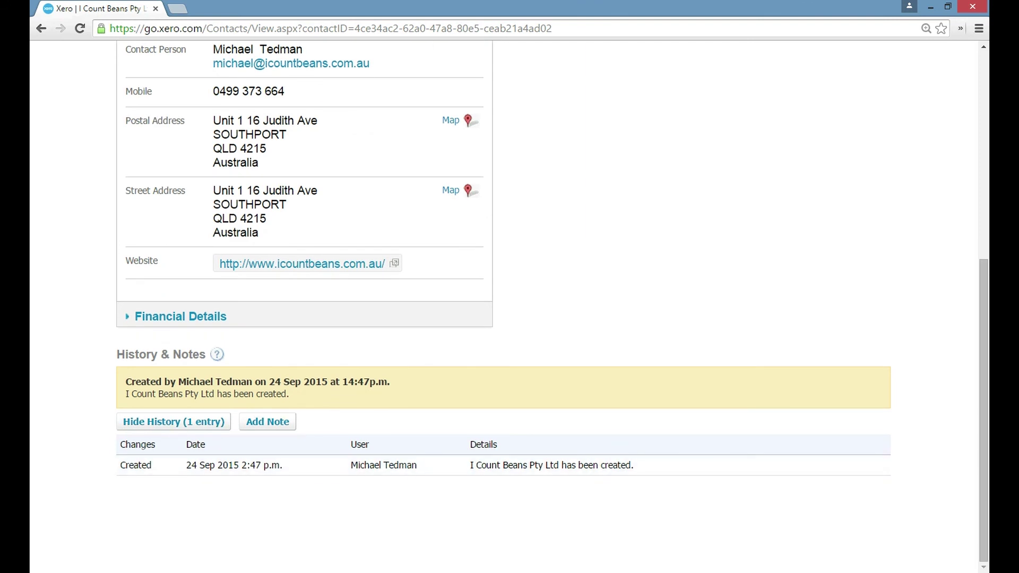
pyautogui.scroll(3, 509, 306)
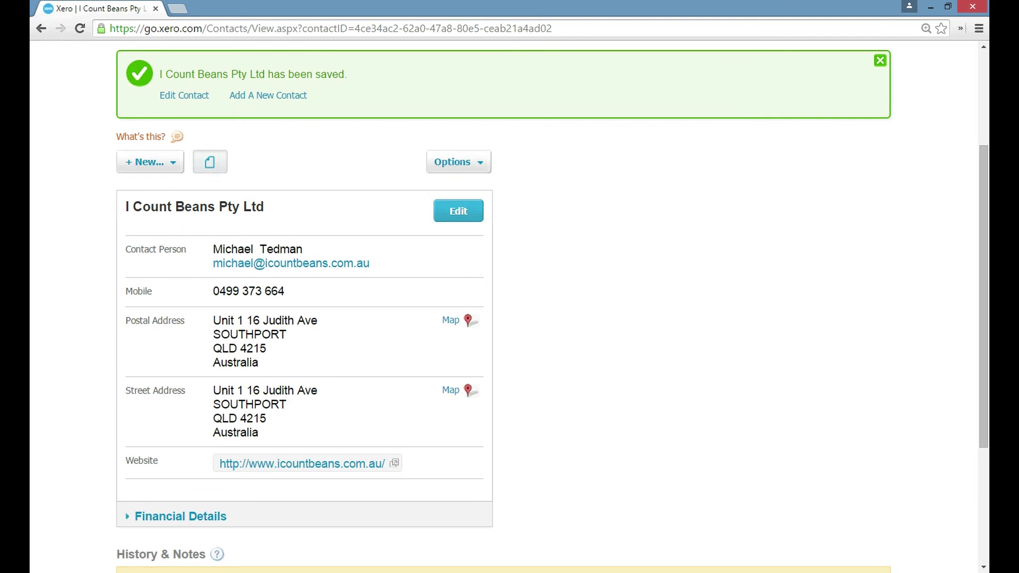
pyautogui.click(210, 162)
pyautogui.scroll(3, 509, 308)
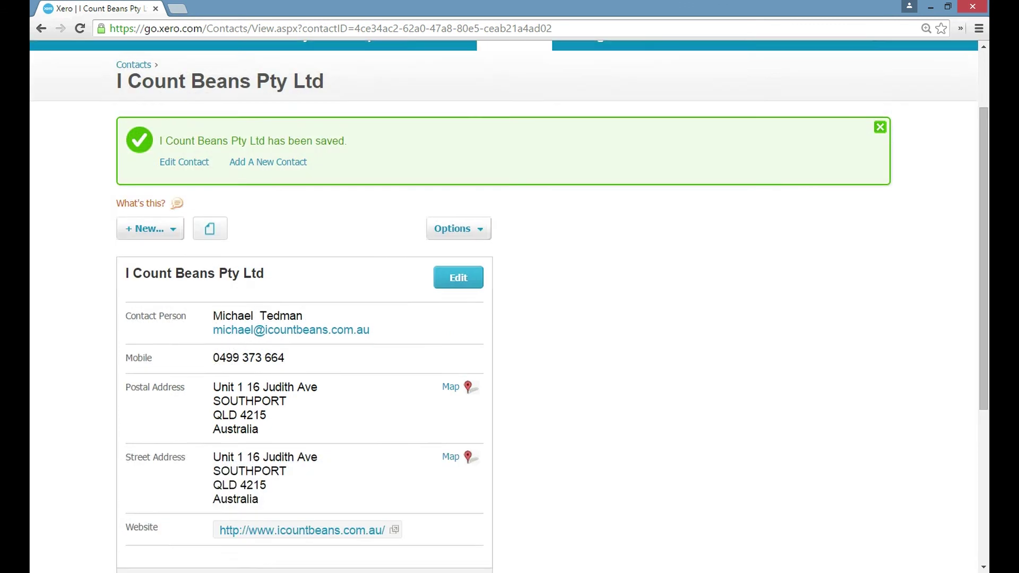
# Search All Contacts for 'i co' and open the I Count Beans Pty Ltd result
pyautogui.click(514, 101)
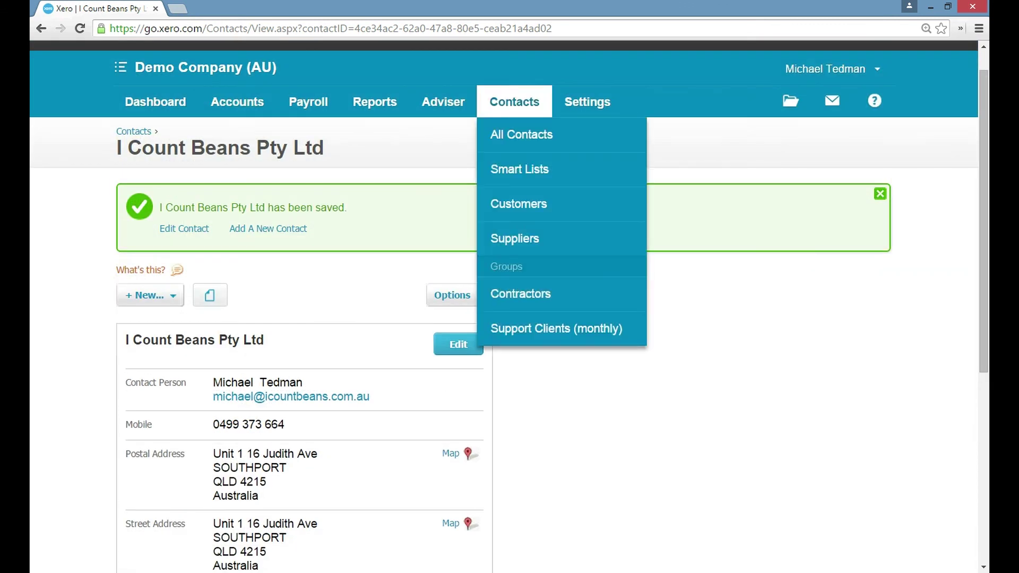
pyautogui.click(514, 101)
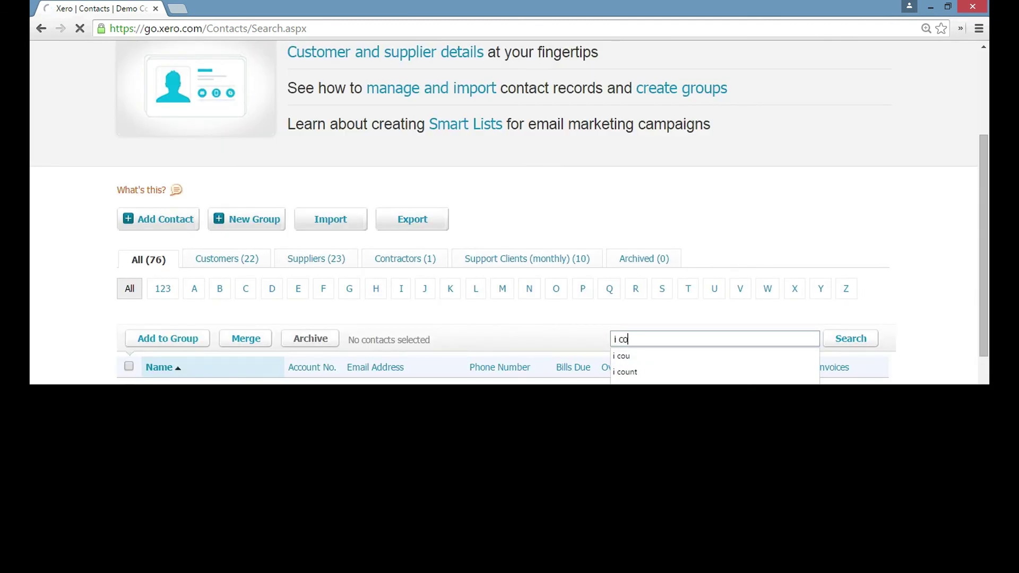
pyautogui.press('Return')
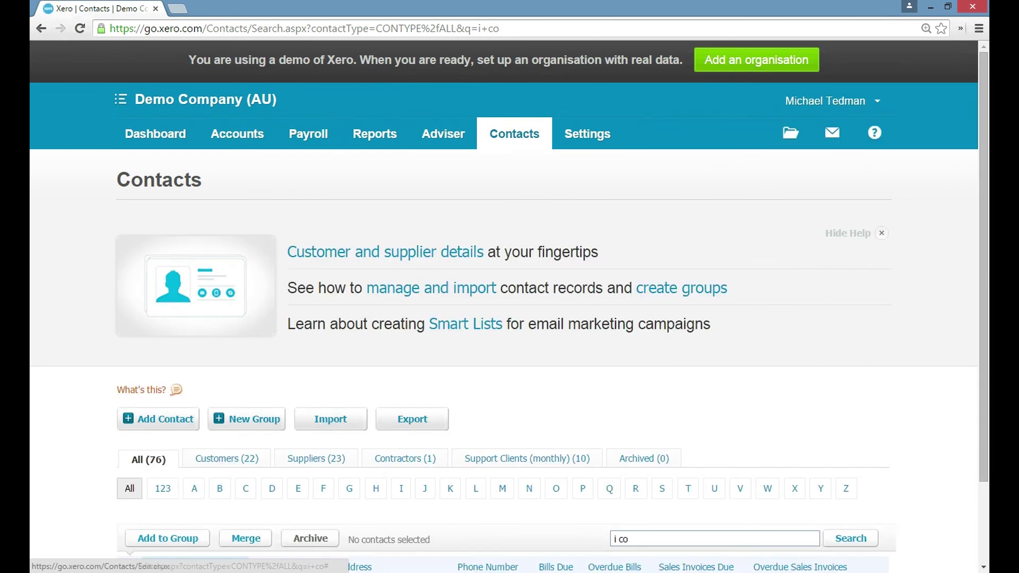
pyautogui.scroll(-3, 190, 490)
pyautogui.click(190, 491)
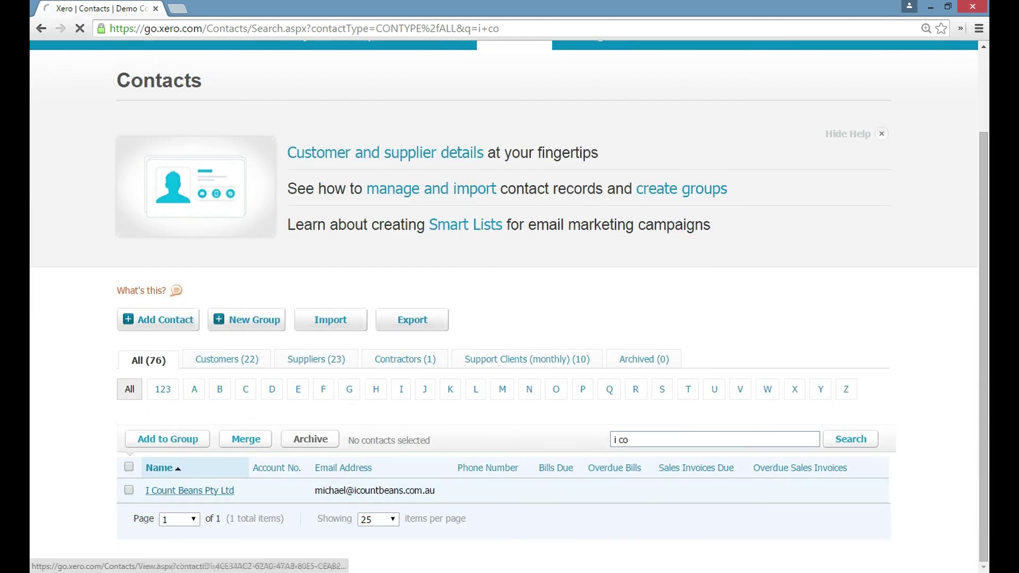